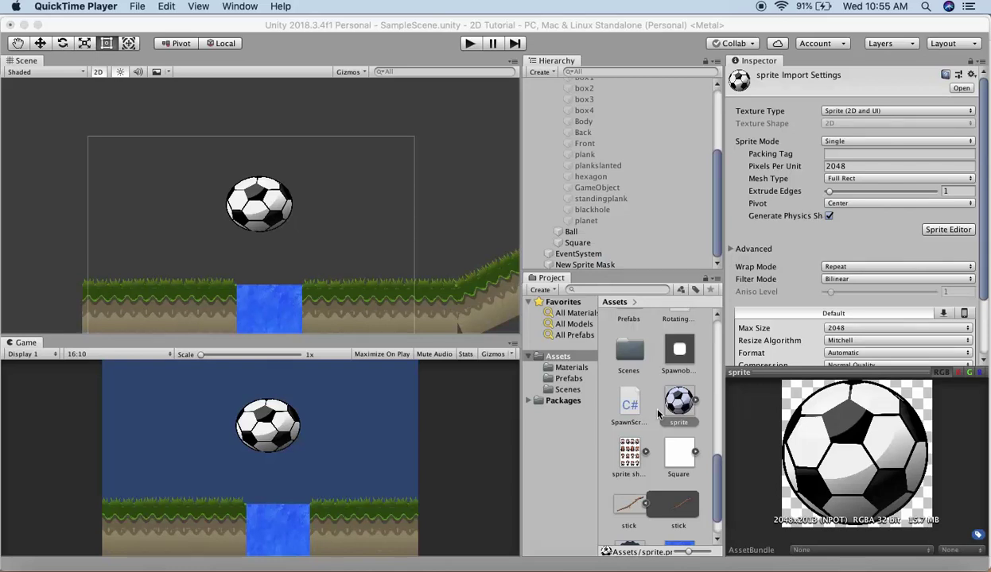
Step: Open the Body truck sprite in the Sprite Editor and switch to Custom Outline mode
scroll(657, 413, down, 1)
scroll(640, 382, up, 8)
click(636, 372)
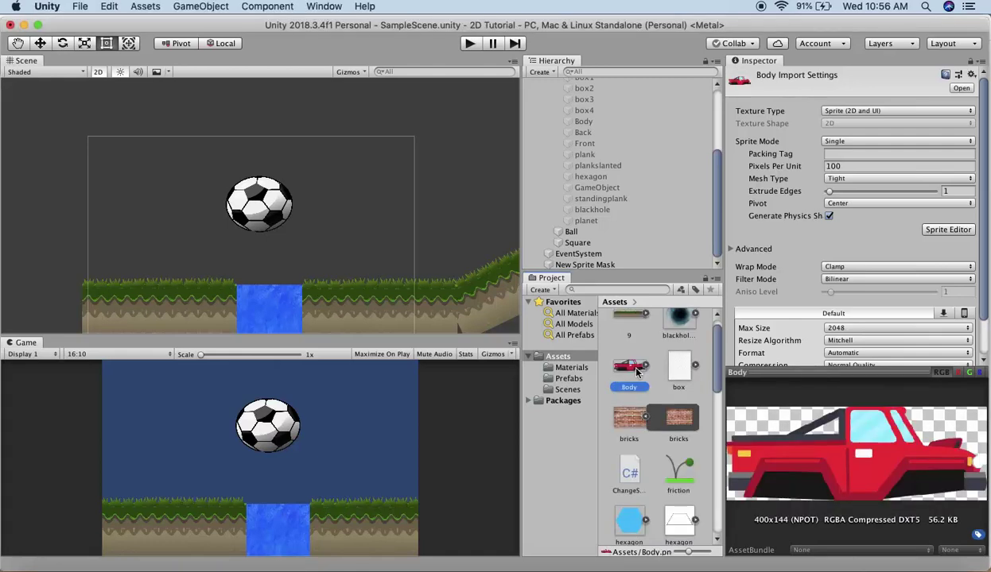
click(949, 230)
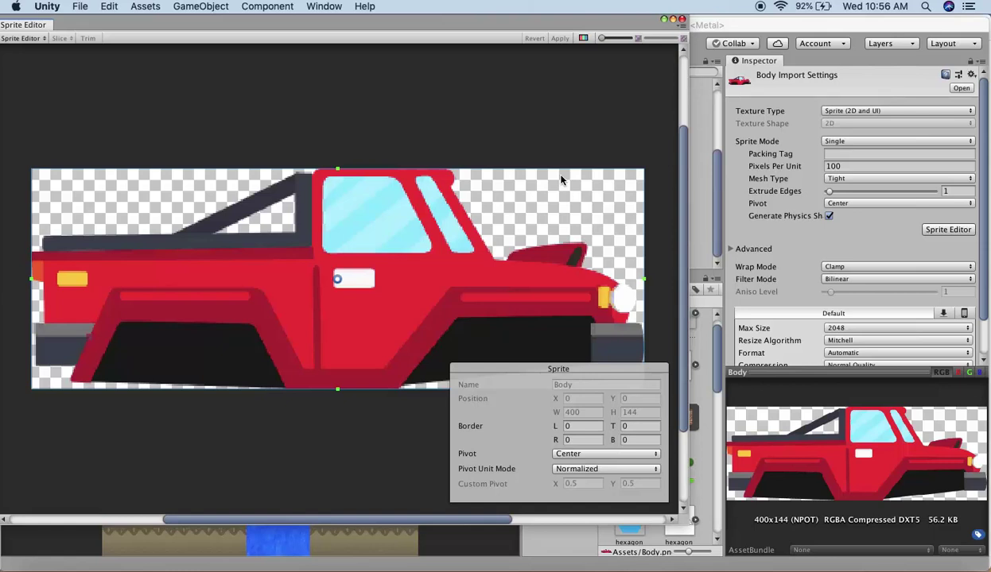
click(28, 39)
click(32, 49)
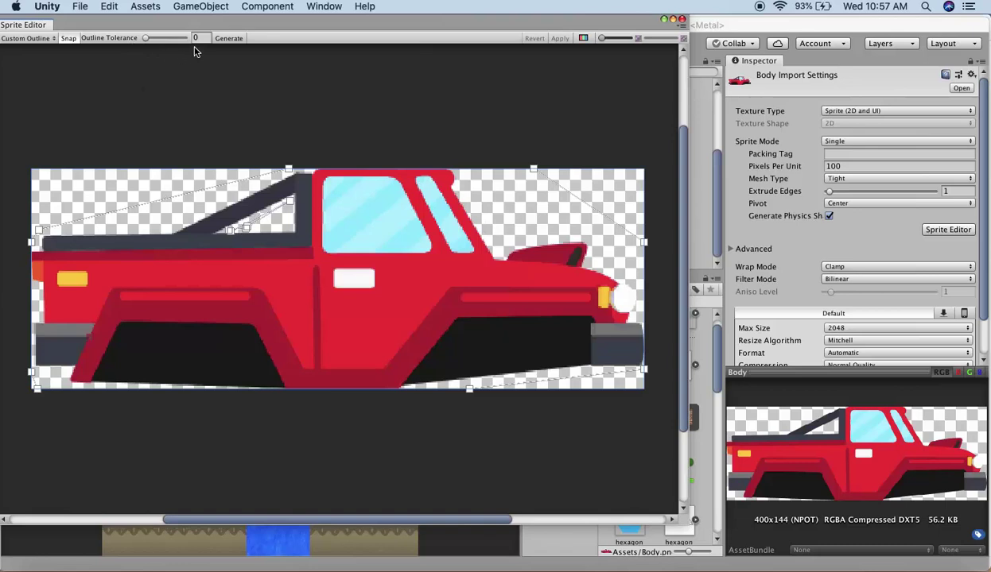
Step: Generate the truck's outline with Outline Tolerance 0.14 and 0.25, and regenerate it with tolerance 0
drag(146, 38, 151, 42)
click(224, 40)
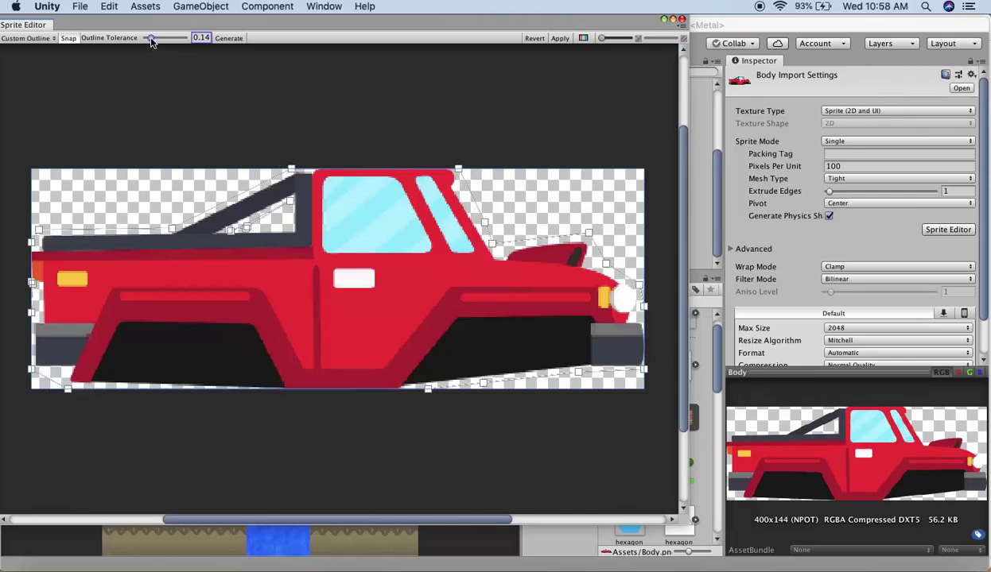
drag(151, 39, 156, 40)
click(233, 41)
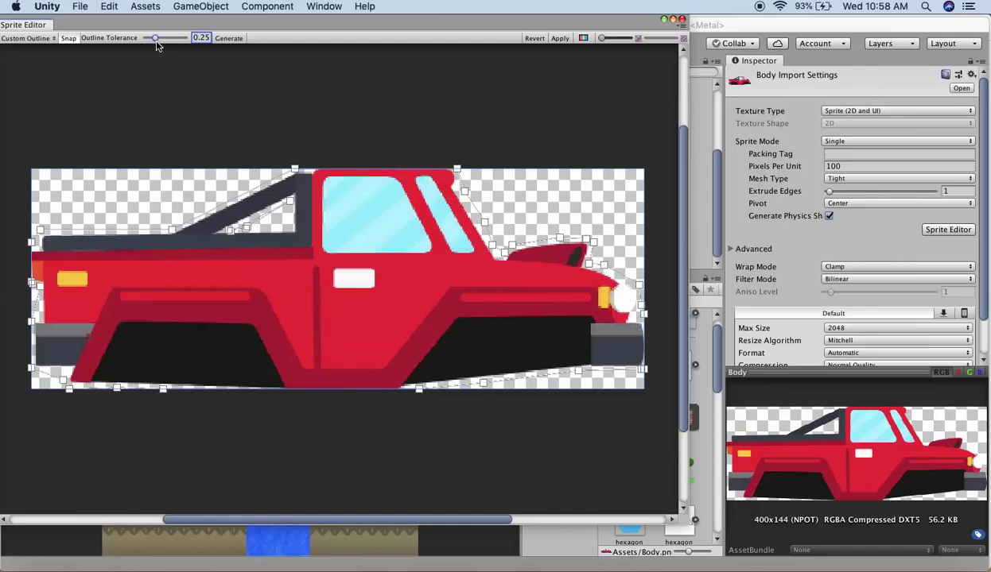
drag(155, 40, 133, 40)
click(228, 39)
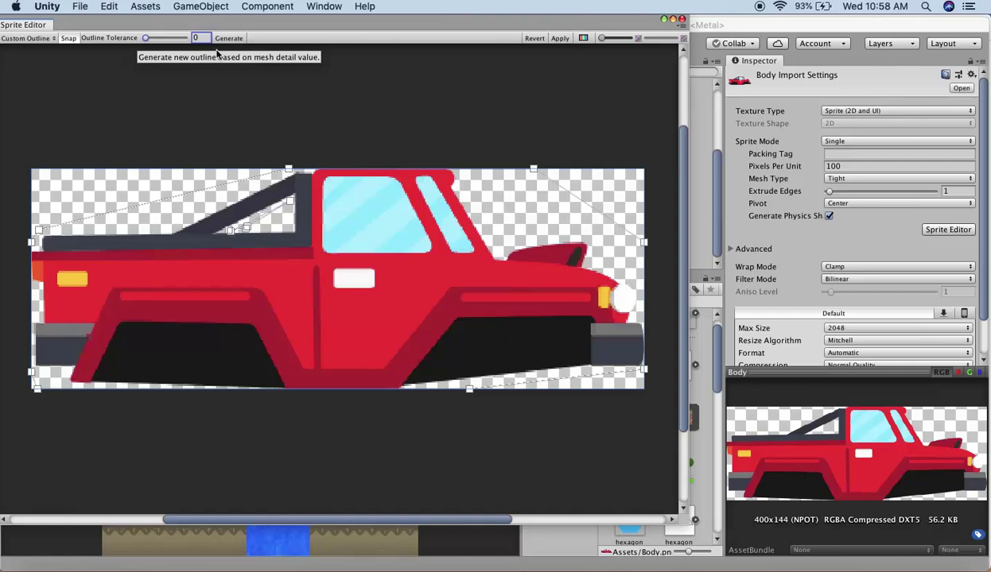
Step: Switch to Custom Physics Shape mode and draw a rectangular shape over the truck's door
click(38, 39)
click(40, 51)
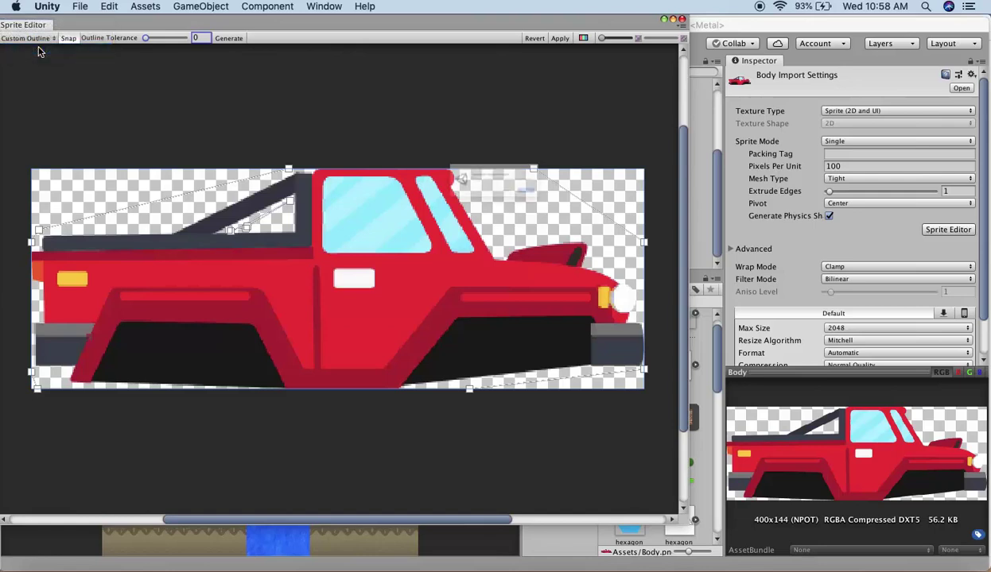
key(Return)
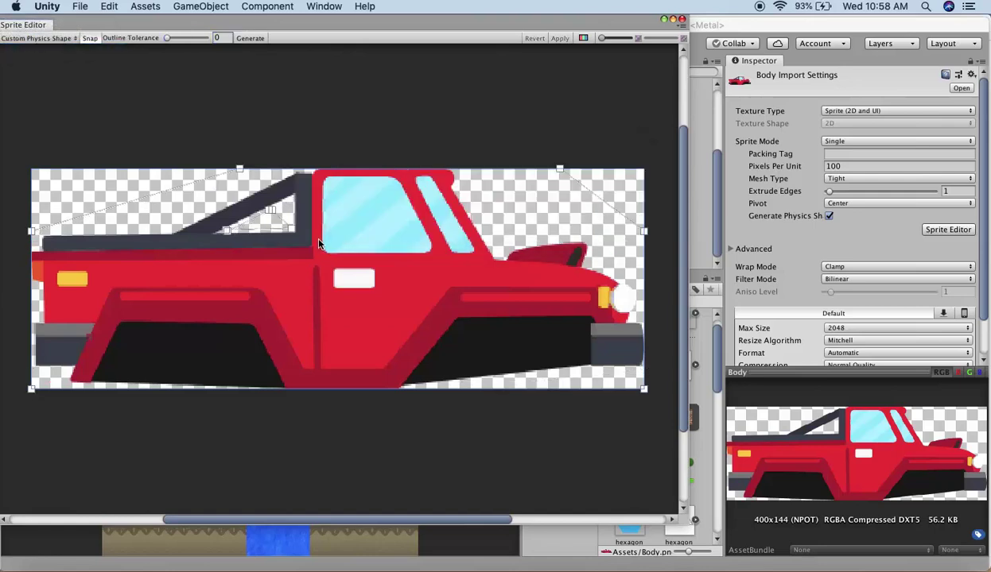
drag(318, 244, 450, 334)
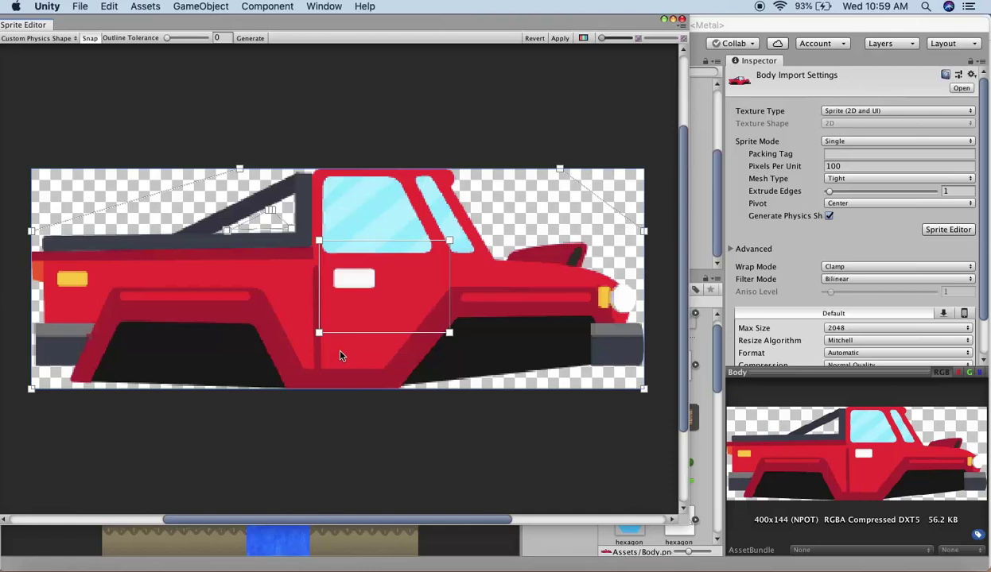
Step: Add a vertex on the lower, left and upper edges of the door's physics shape and pull each one outward
click(383, 334)
drag(383, 334, 383, 363)
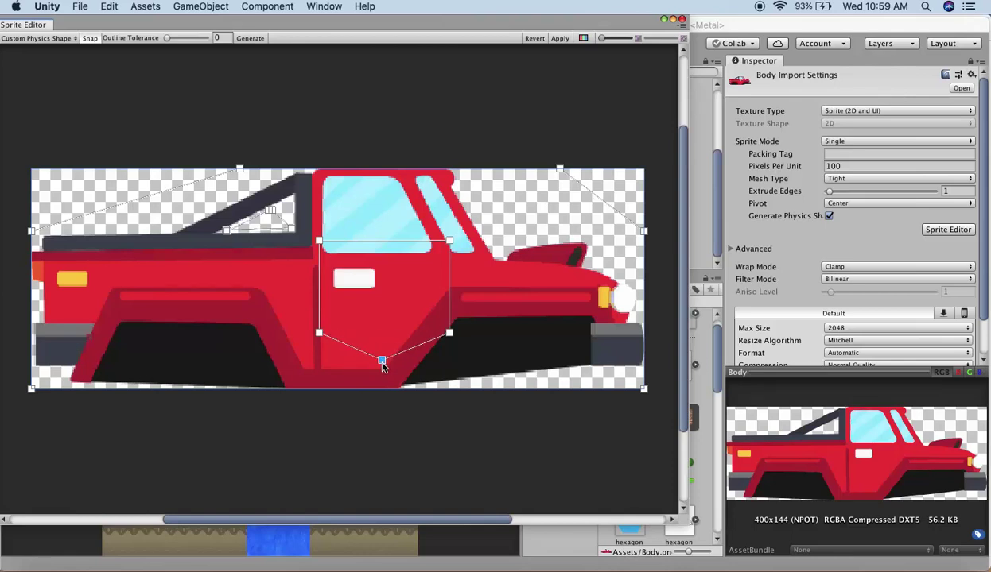
click(319, 287)
drag(319, 287, 294, 286)
click(386, 241)
drag(386, 241, 386, 201)
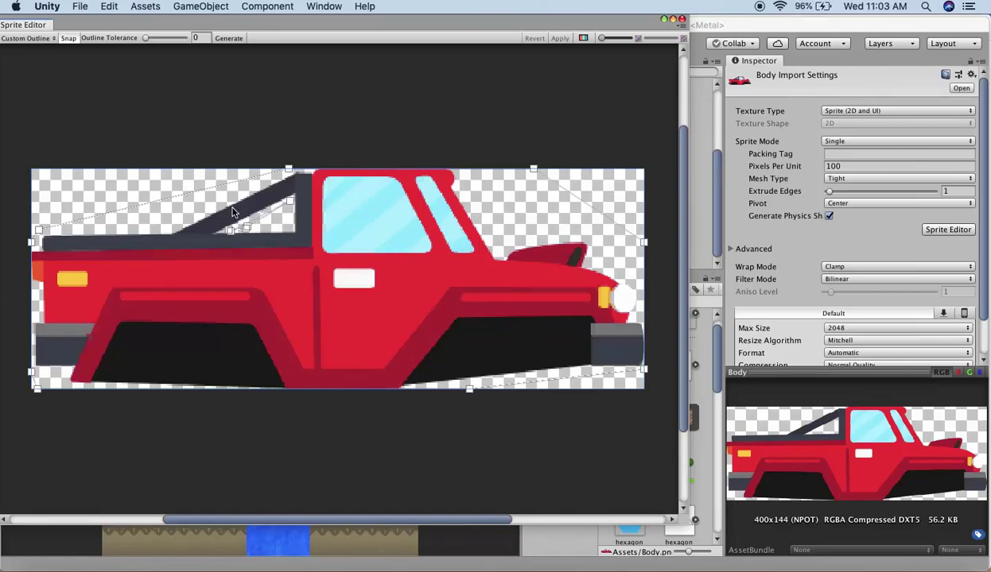
Step: In Custom Outline mode, select and move the roll bar opening's outline vertices, and regenerate the outline with Outline Tolerance 1
drag(233, 194, 333, 241)
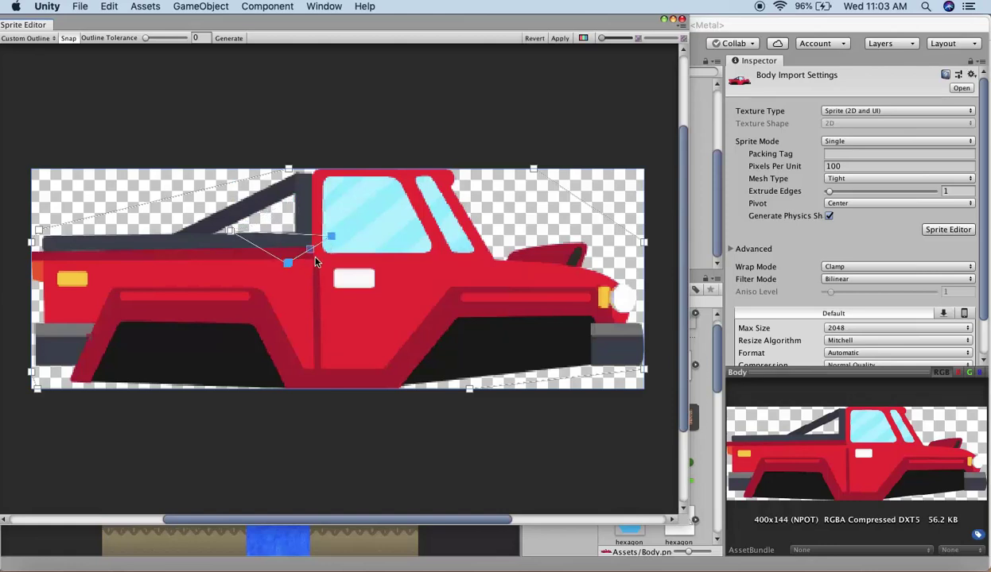
drag(146, 39, 185, 38)
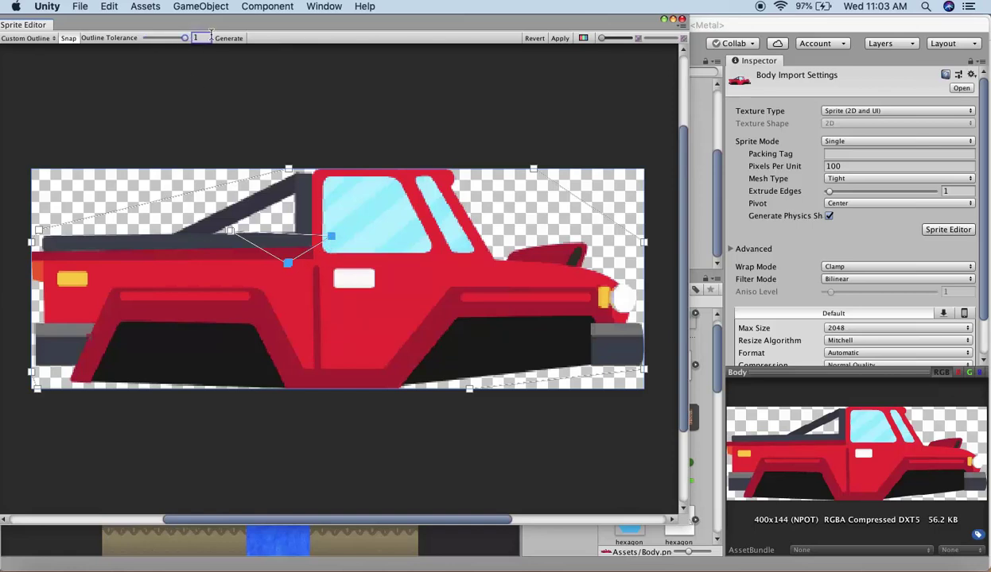
click(228, 39)
Step: Select the dense outline vertices along the truck's windshield edge and delete them
scroll(535, 210, up, 3)
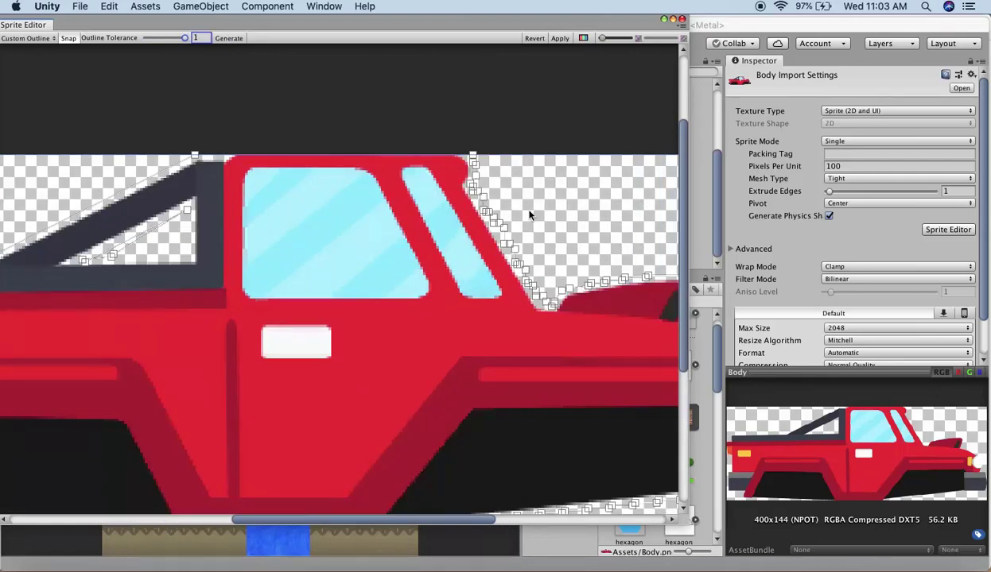
click(482, 211)
drag(449, 164, 522, 241)
drag(557, 272, 558, 303)
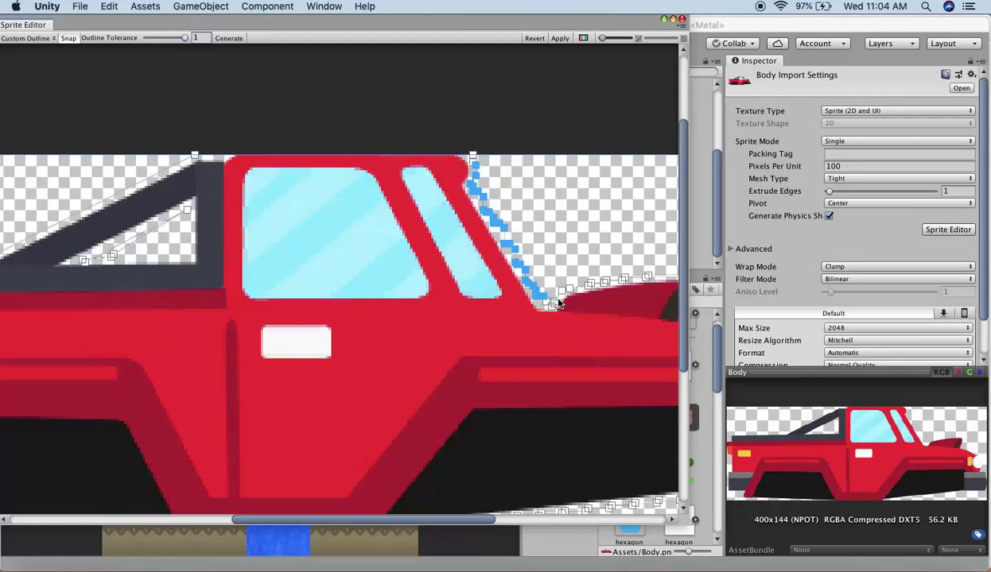
key(super+BackSpace)
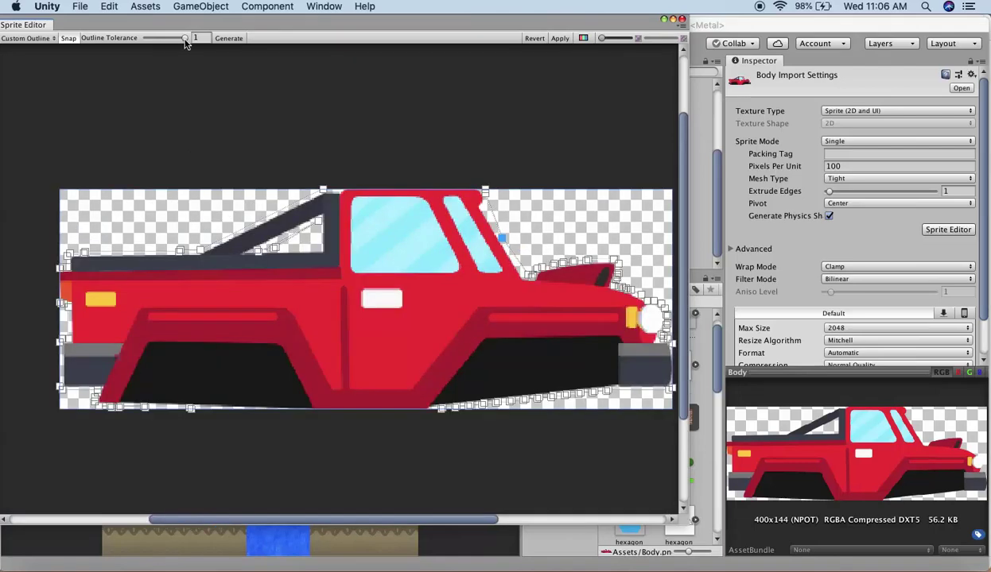
Step: Regenerate the outline with Outline Tolerance 0 and pull a new vertex from its upper-left edge down to the sloping roll bar
drag(153, 40, 135, 41)
click(233, 41)
scroll(274, 194, up, 1)
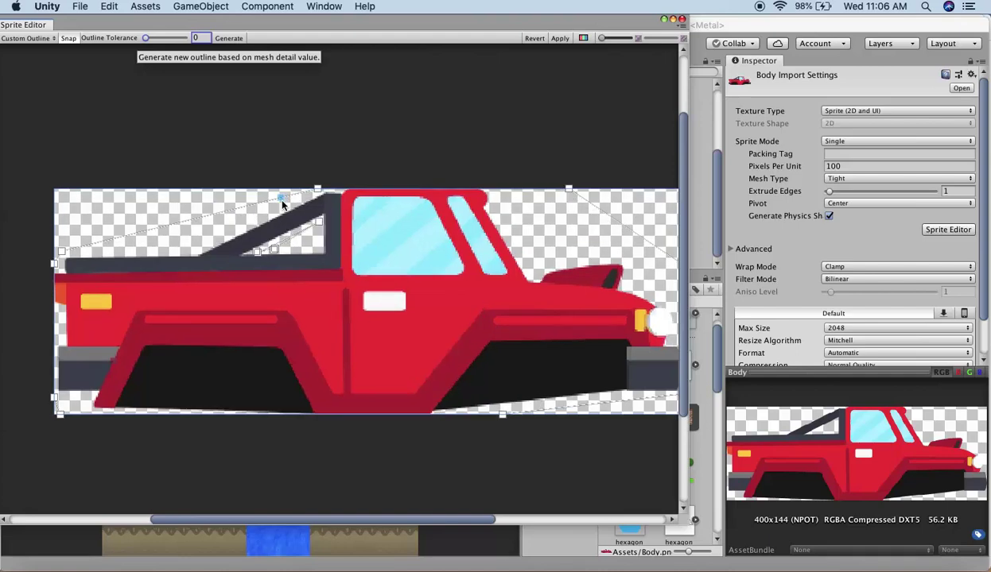
scroll(282, 204, up, 3)
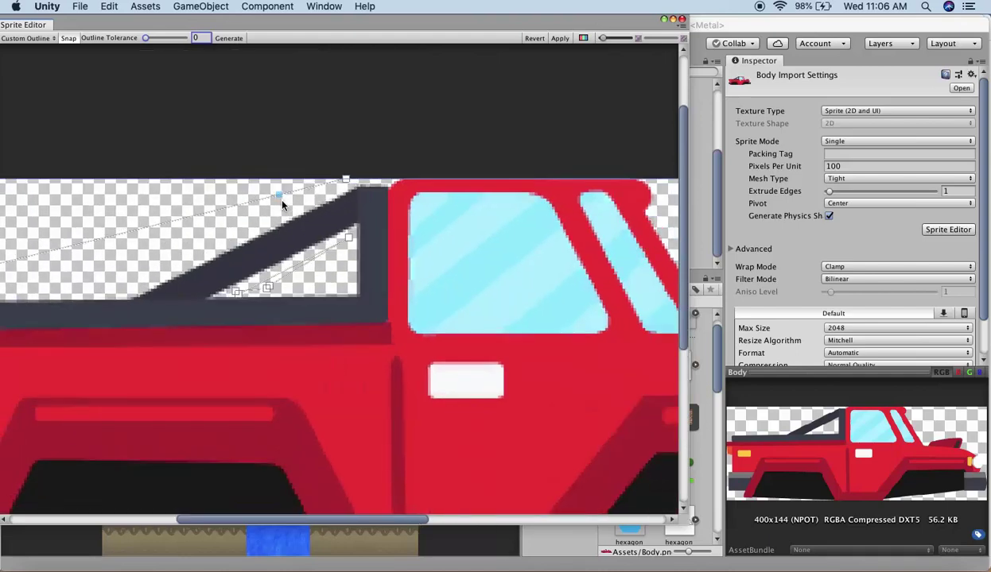
scroll(283, 204, down, 1)
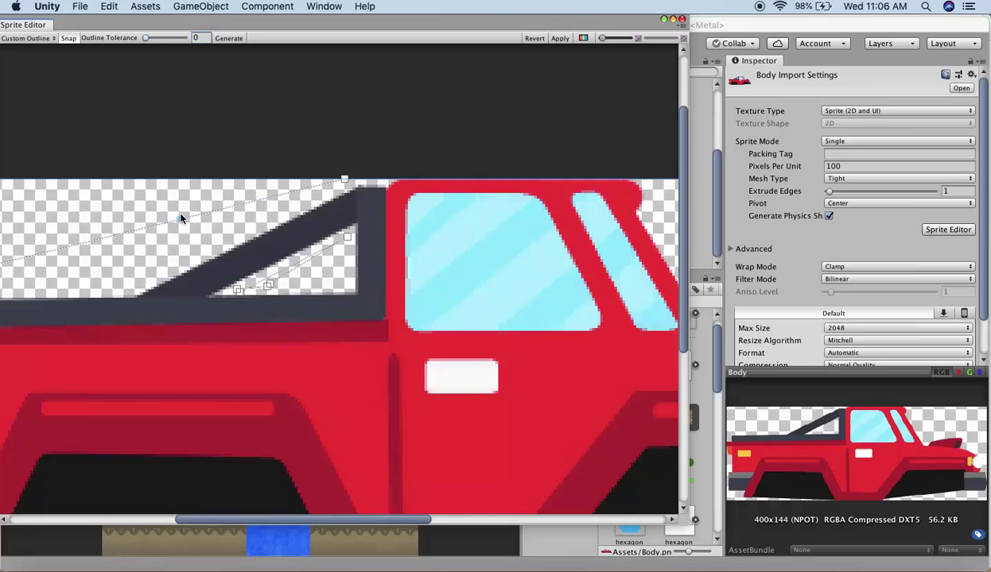
drag(182, 225, 199, 258)
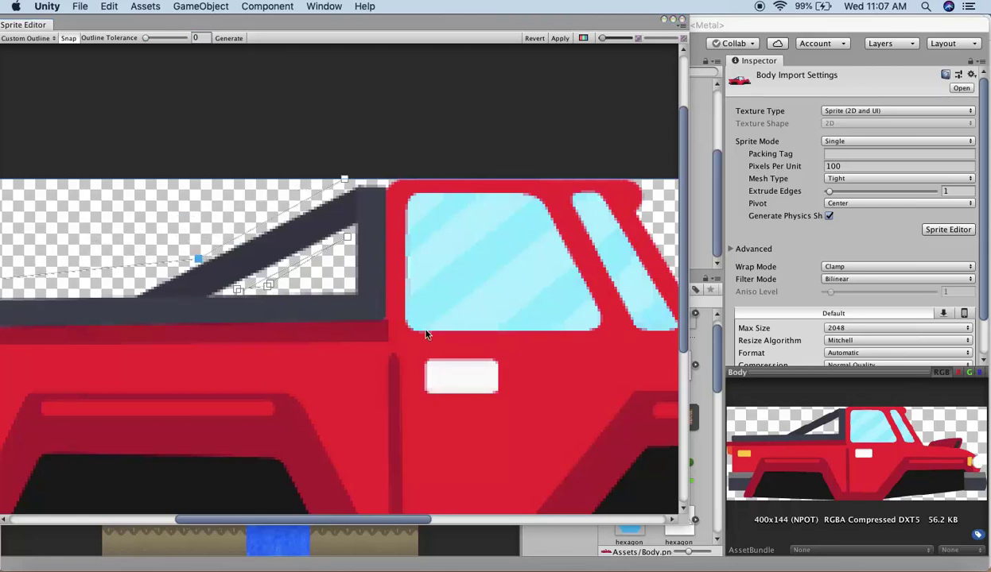